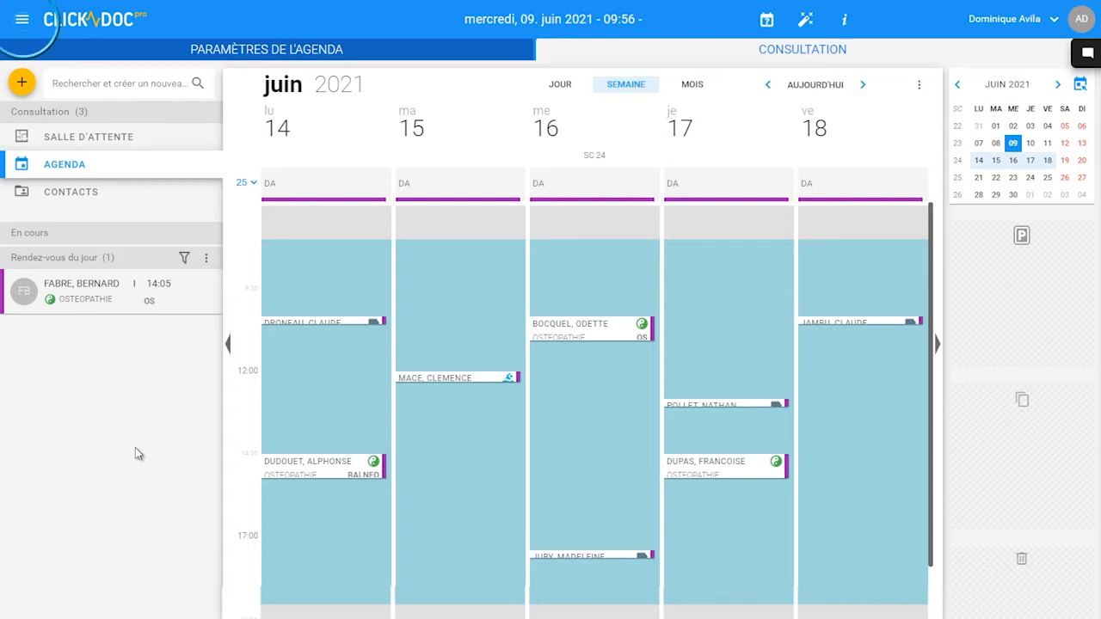
- Add a new appointment type in the agenda settings, named PILATES with the abbreviation PIL
click(23, 19)
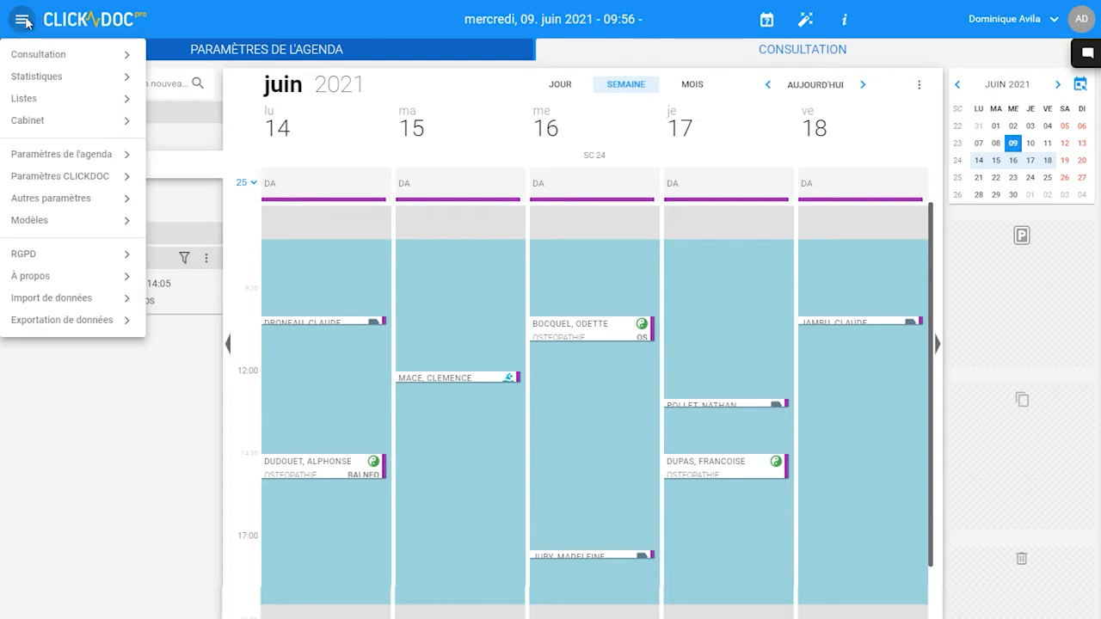
mouse_move(119, 154)
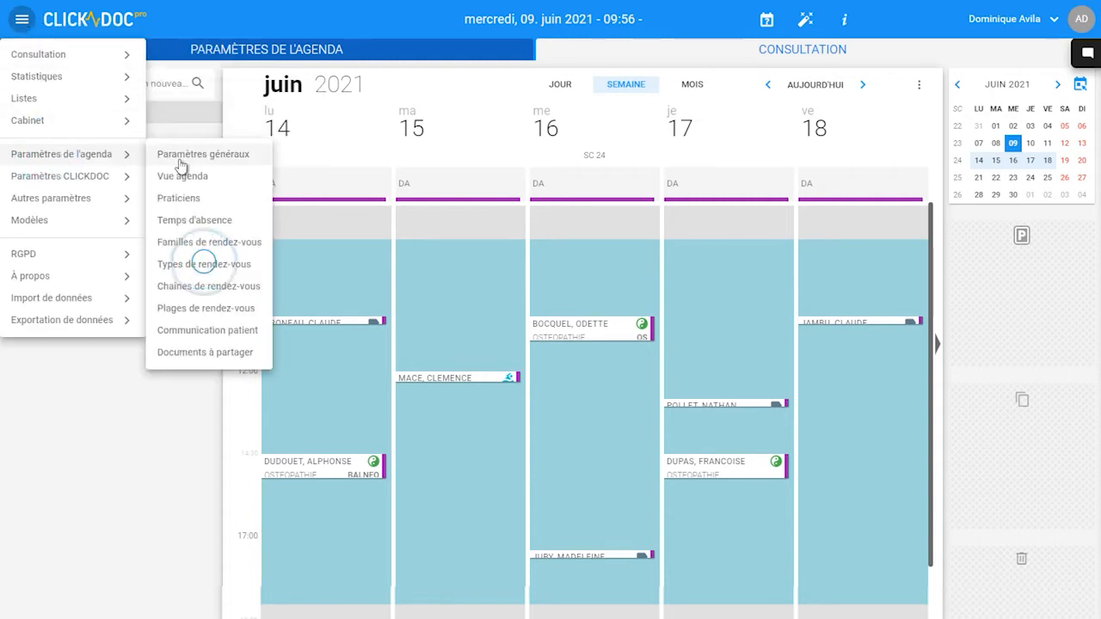
click(194, 264)
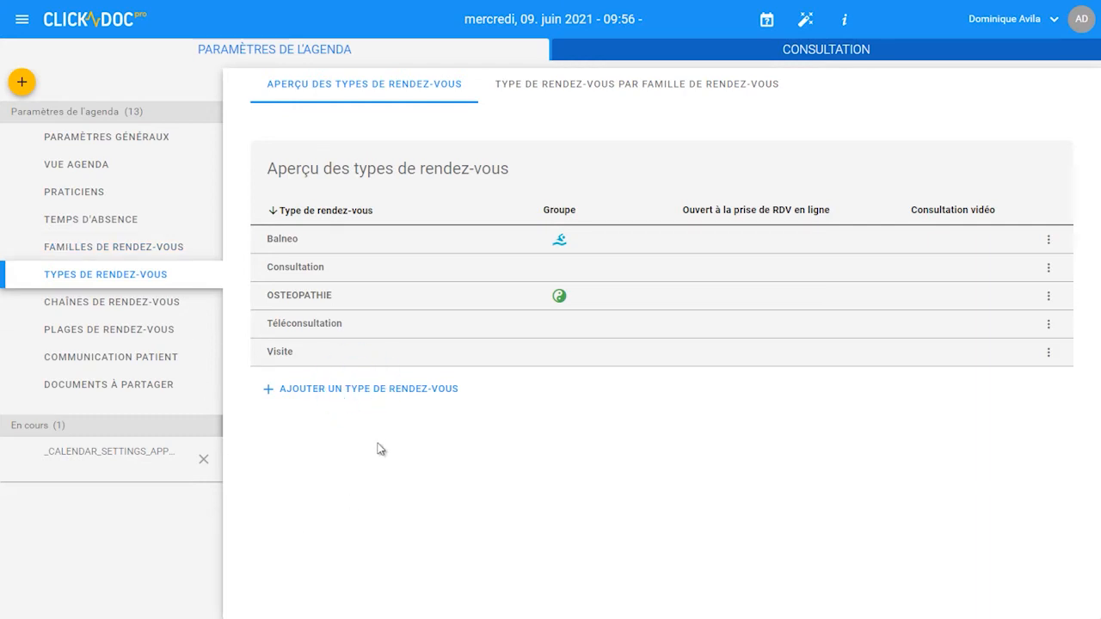
click(372, 397)
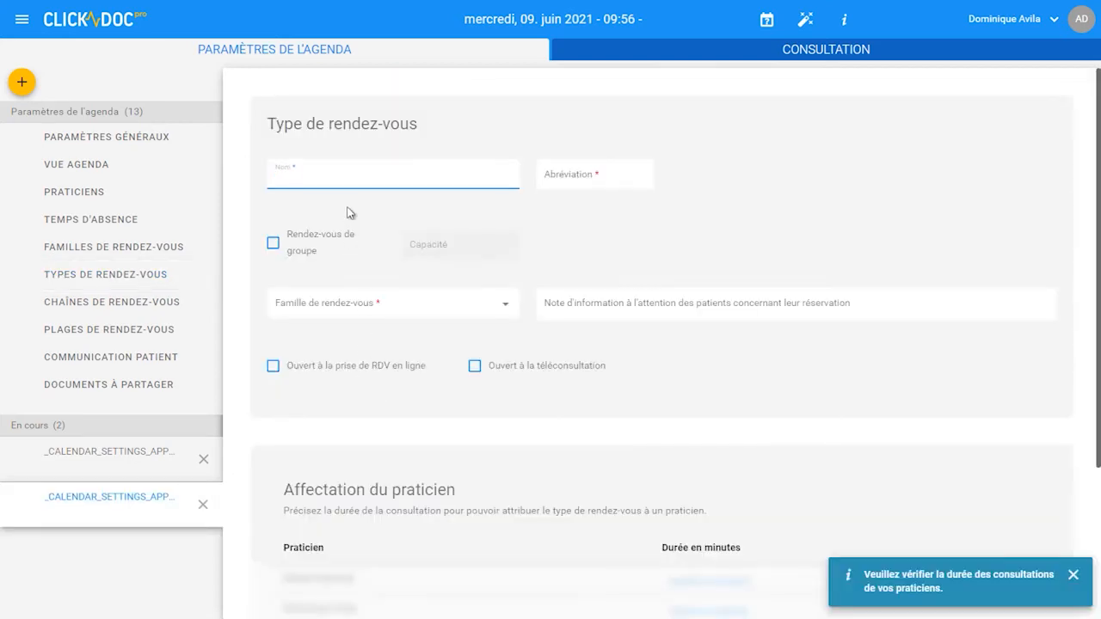
text(PILATES)
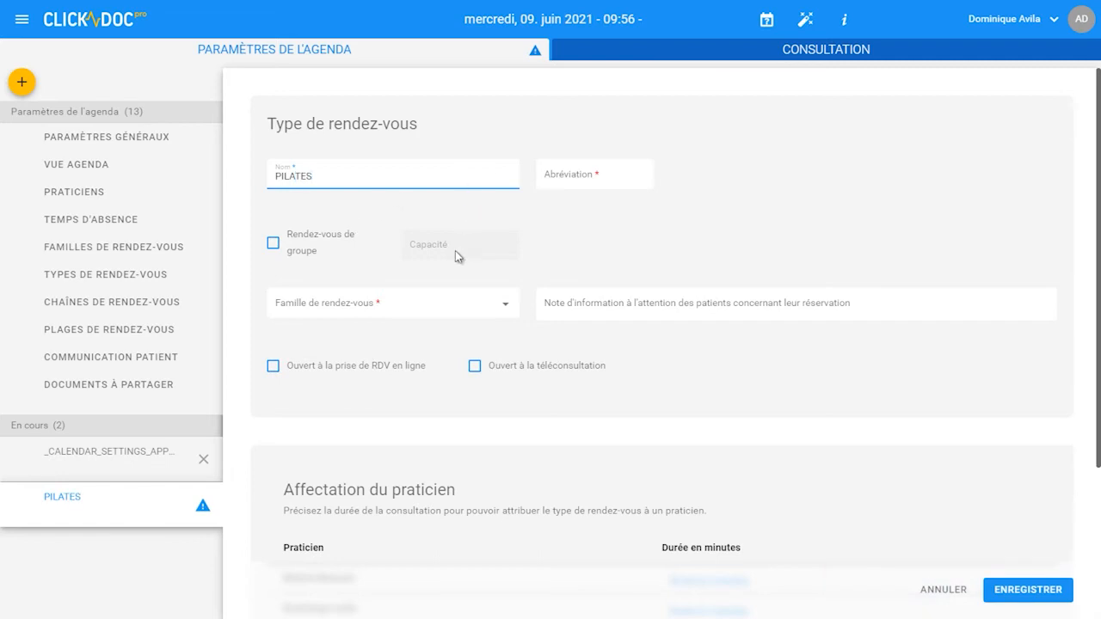
click(579, 172)
text(PIL)
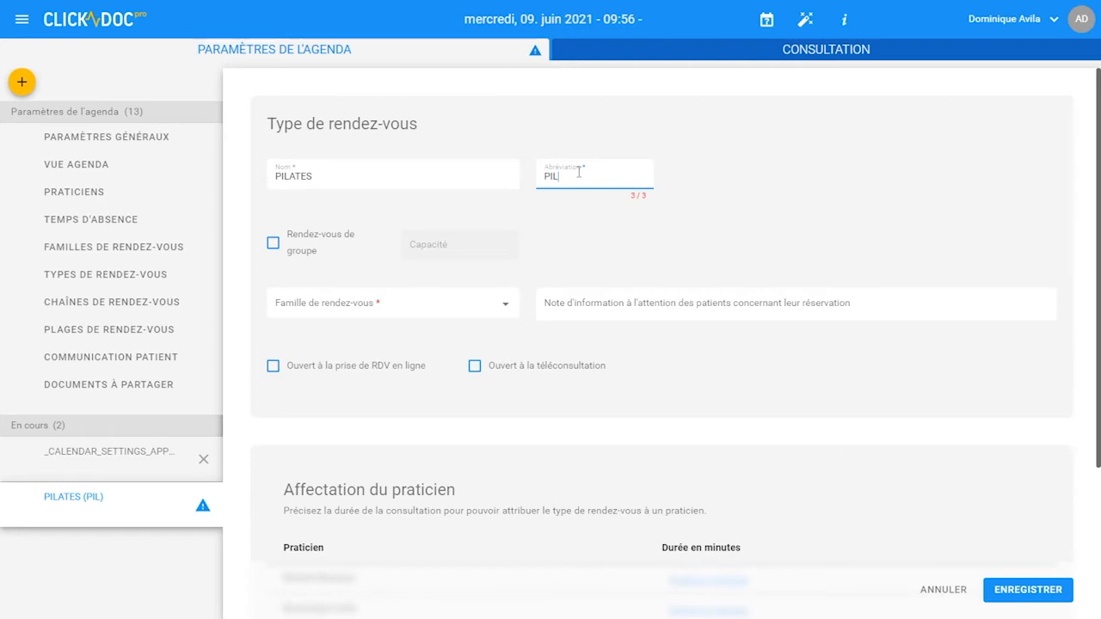
- Make PILATES a group appointment with capacity 5, in the Pilates family, with the patient information note "NOTE A SAISIR"
click(272, 243)
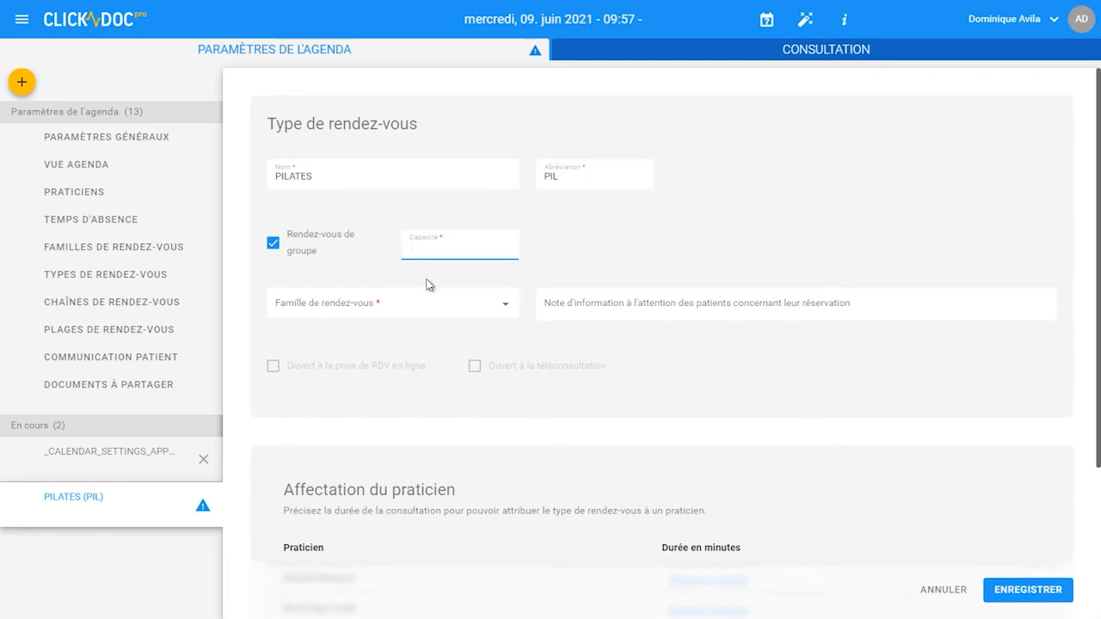
text(5)
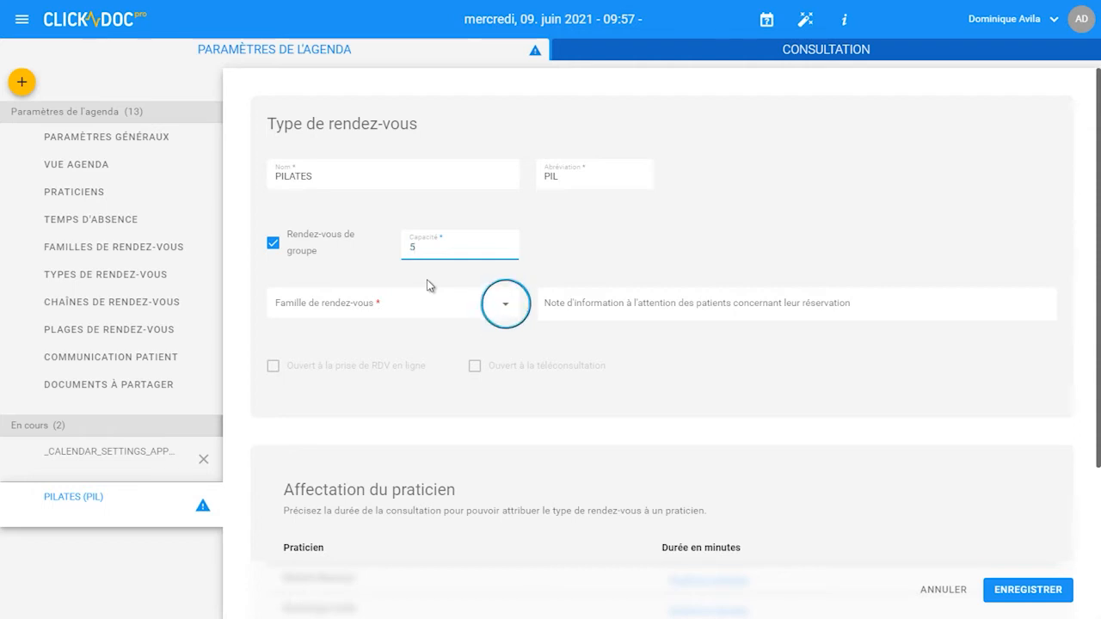
click(509, 308)
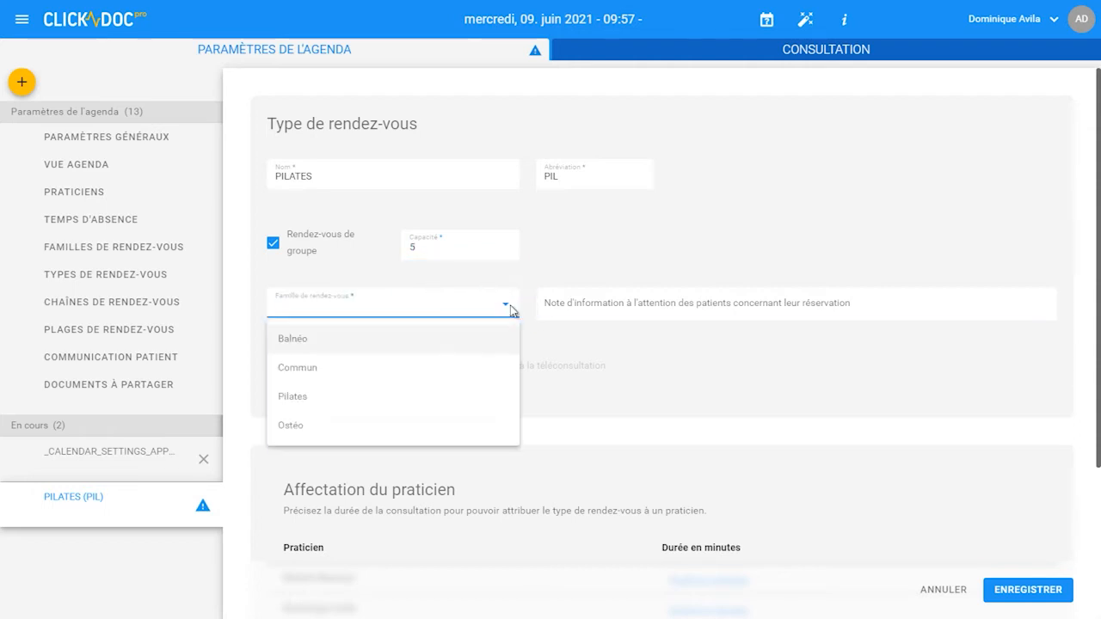
click(318, 404)
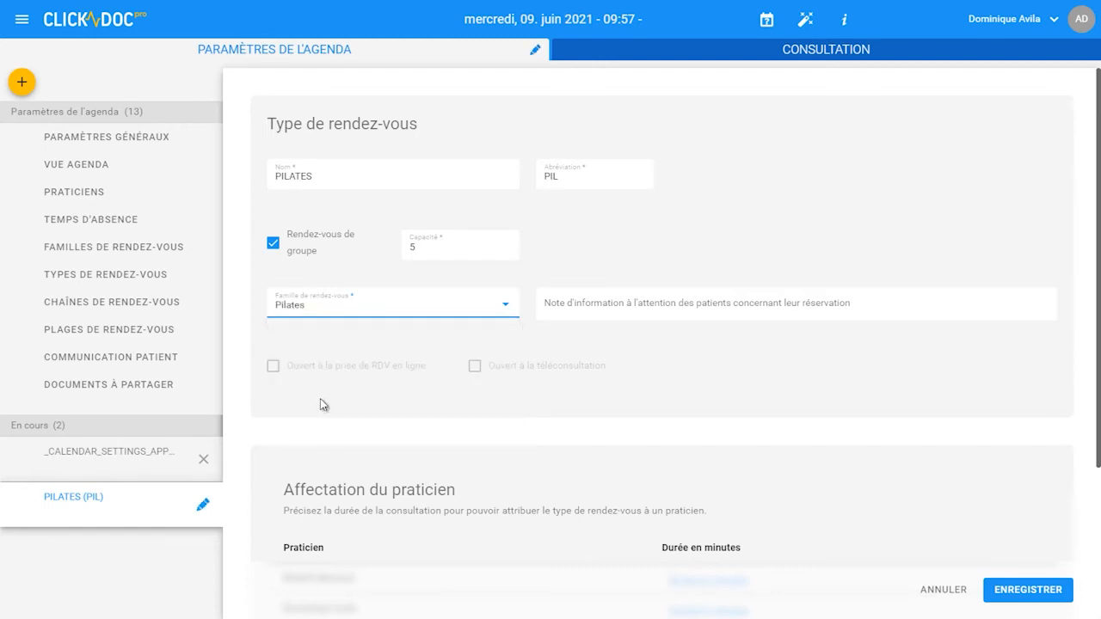
click(598, 306)
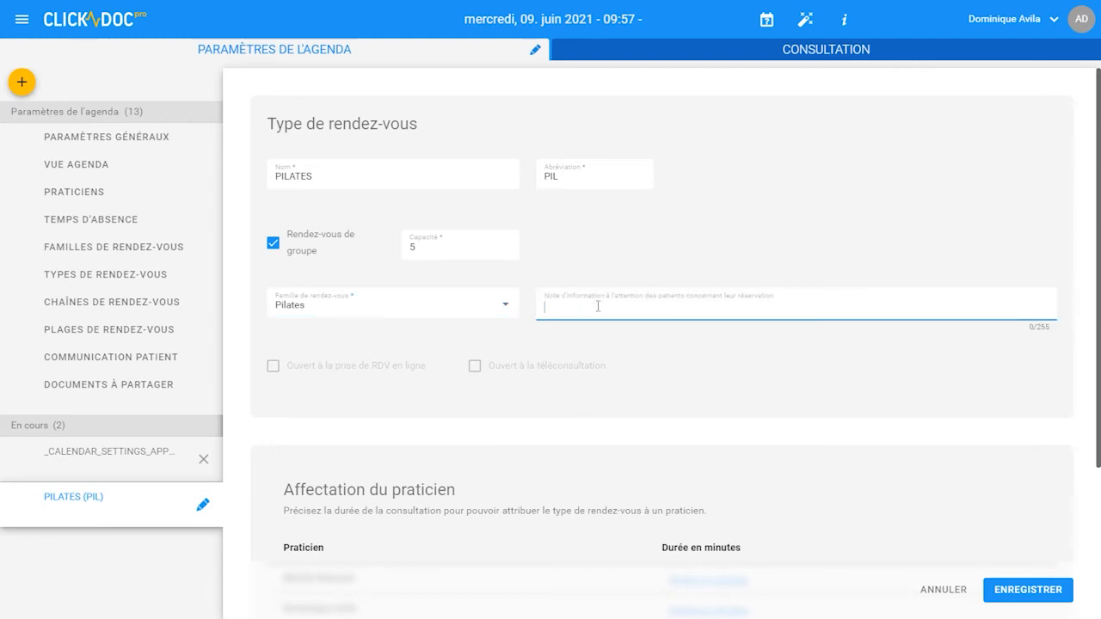
text(NOTE A SAISIR)
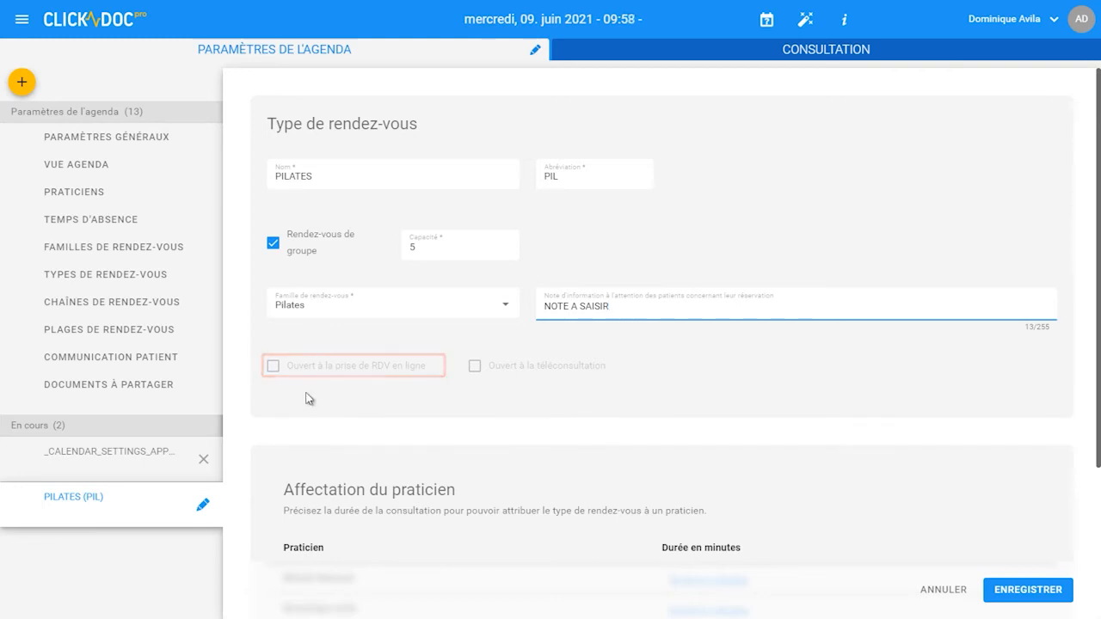
- Assign the PILATES type to the logged-in practitioner with a duration of 45 minutes and save it
scroll(503, 413, down, 3)
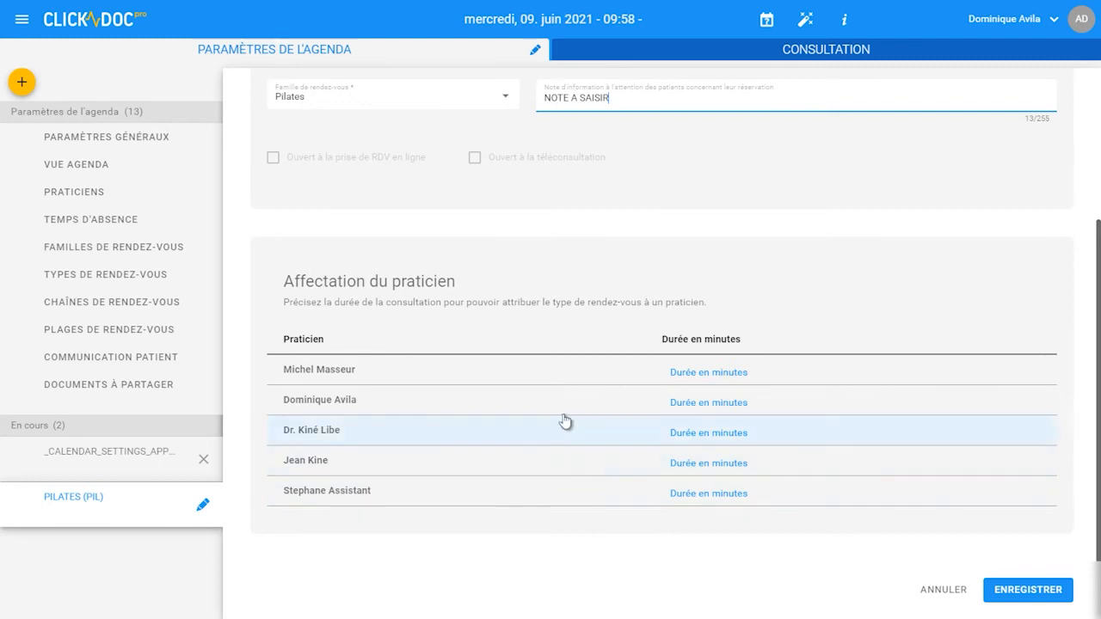
click(685, 402)
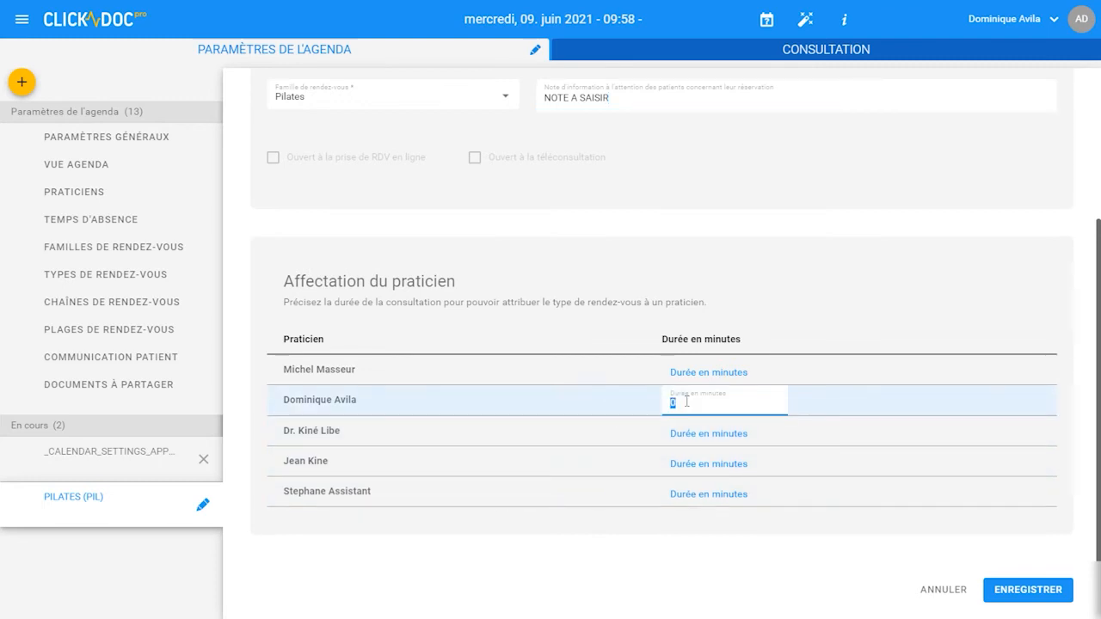
text(45)
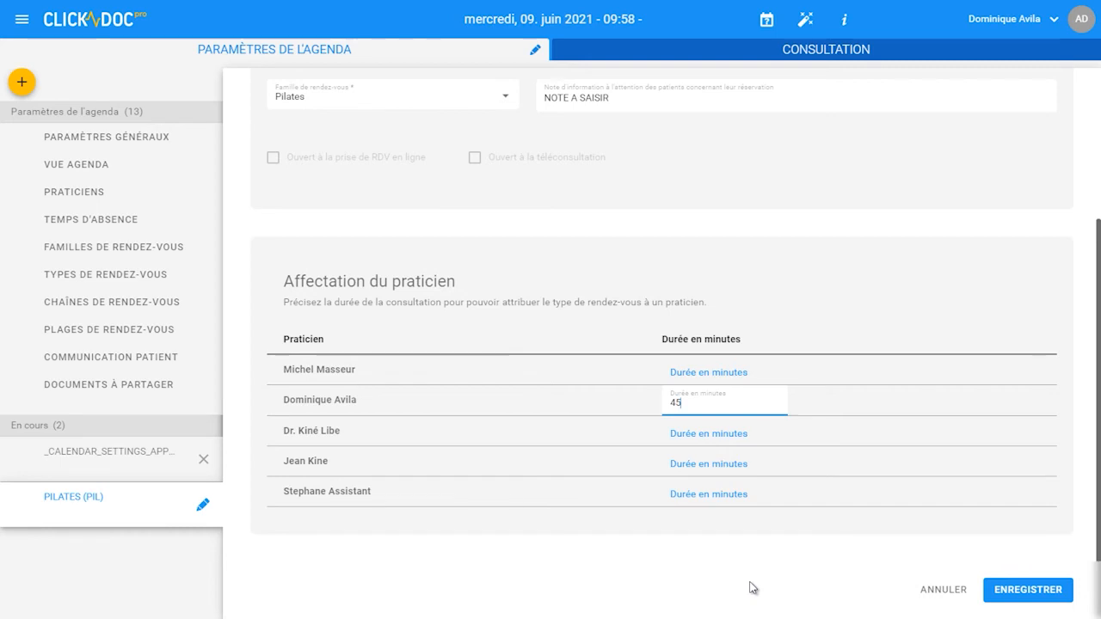
click(1031, 588)
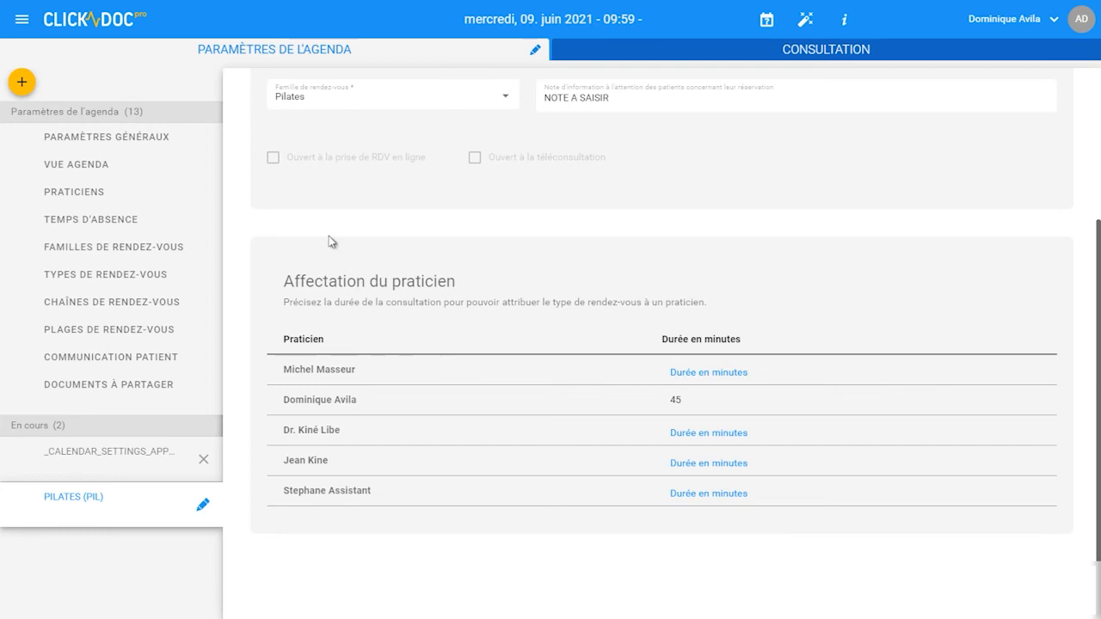
- Return to the consultation agenda and start scheduling a group appointment
click(24, 21)
mouse_move(51, 53)
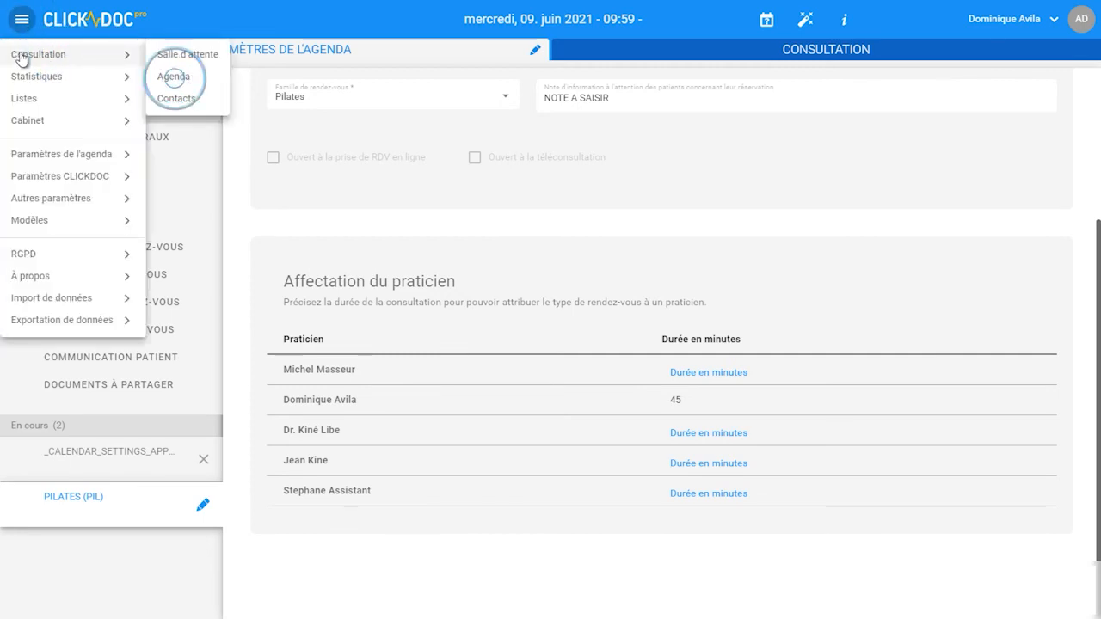
click(176, 83)
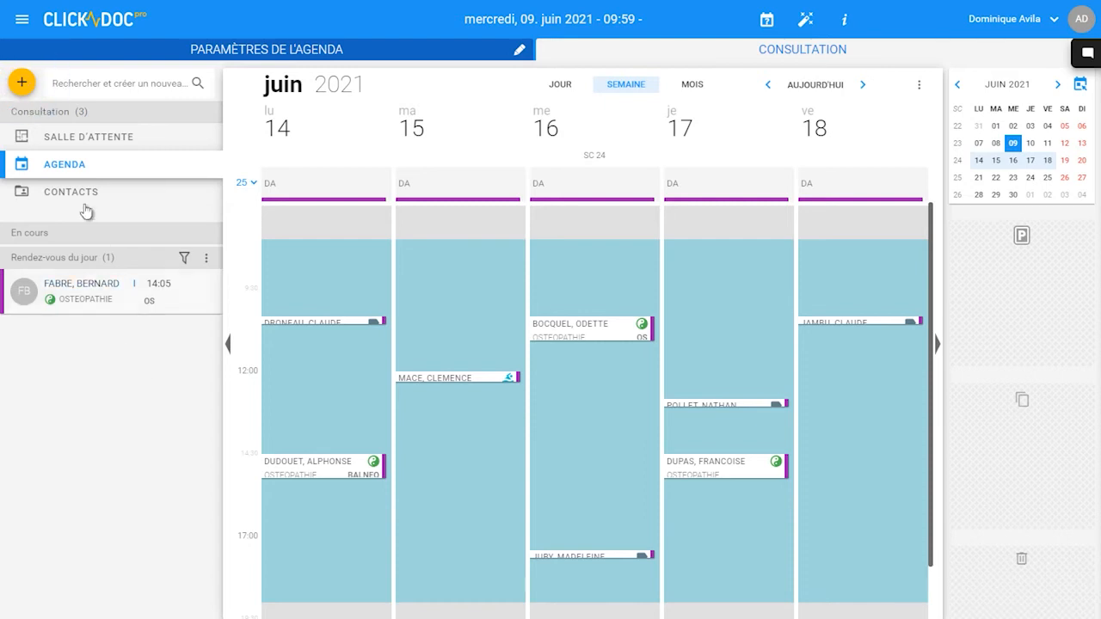
click(21, 83)
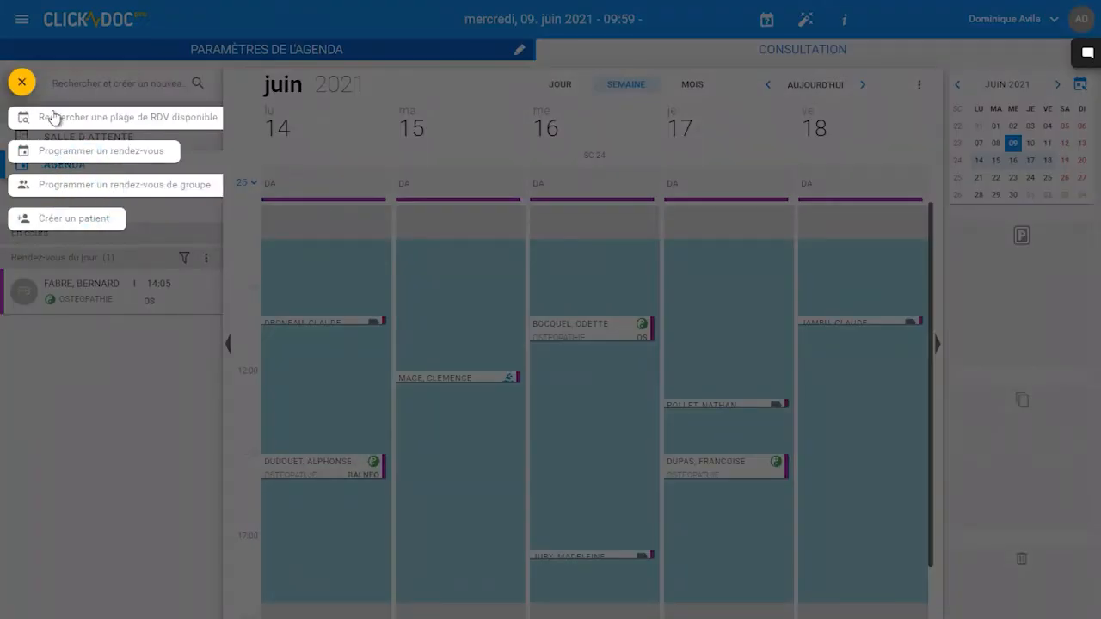
click(84, 184)
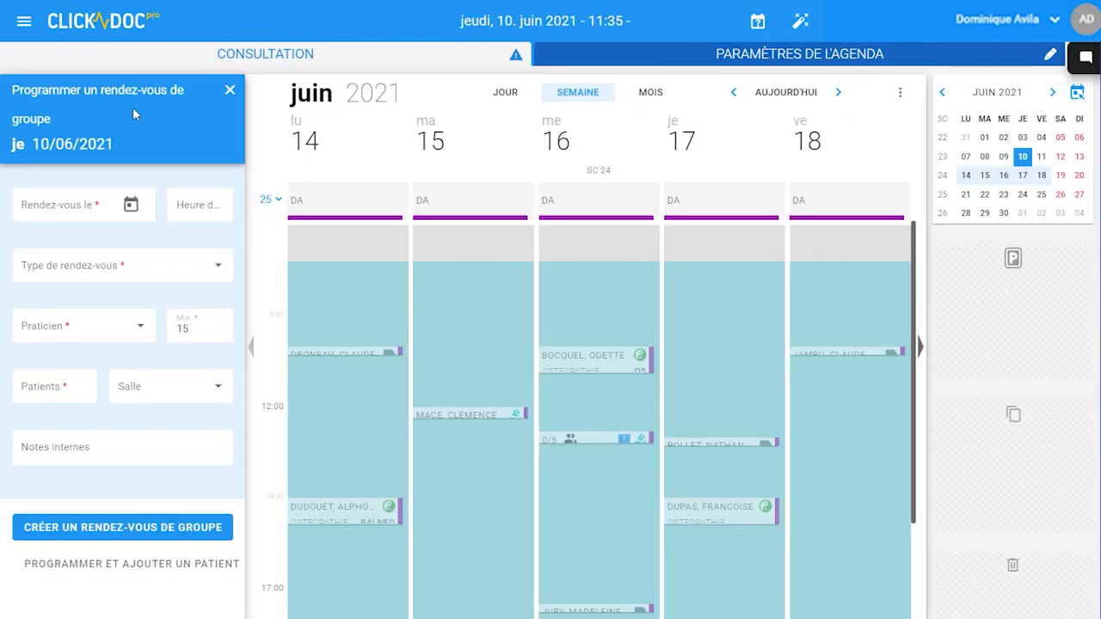
- Set the group appointment's date to 16/06/2021 and its start time to 12:30
click(131, 205)
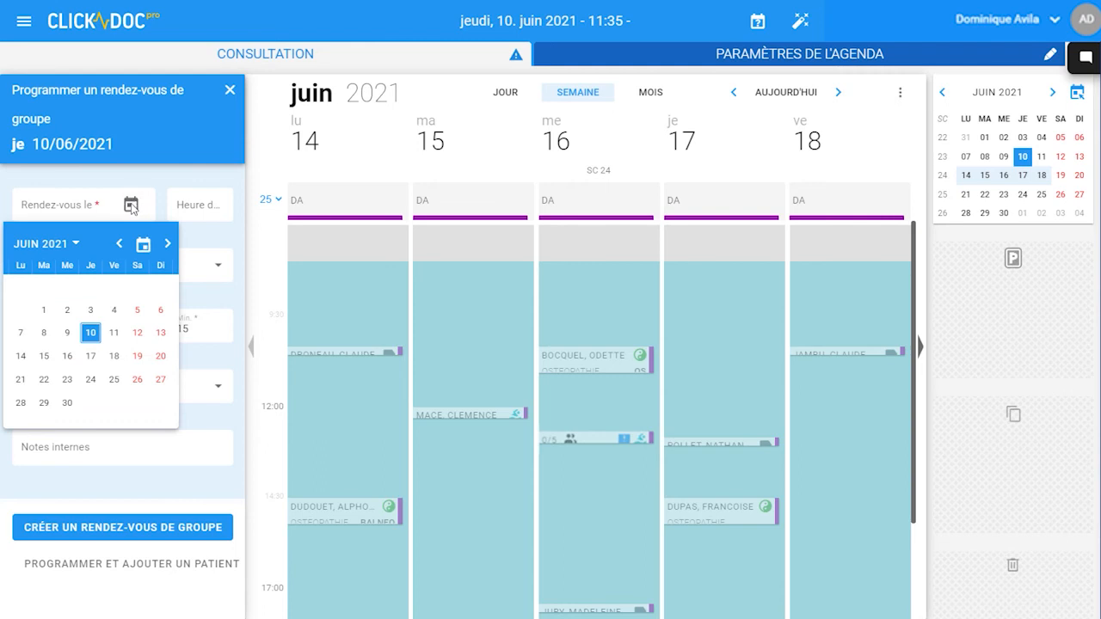
click(67, 356)
click(196, 204)
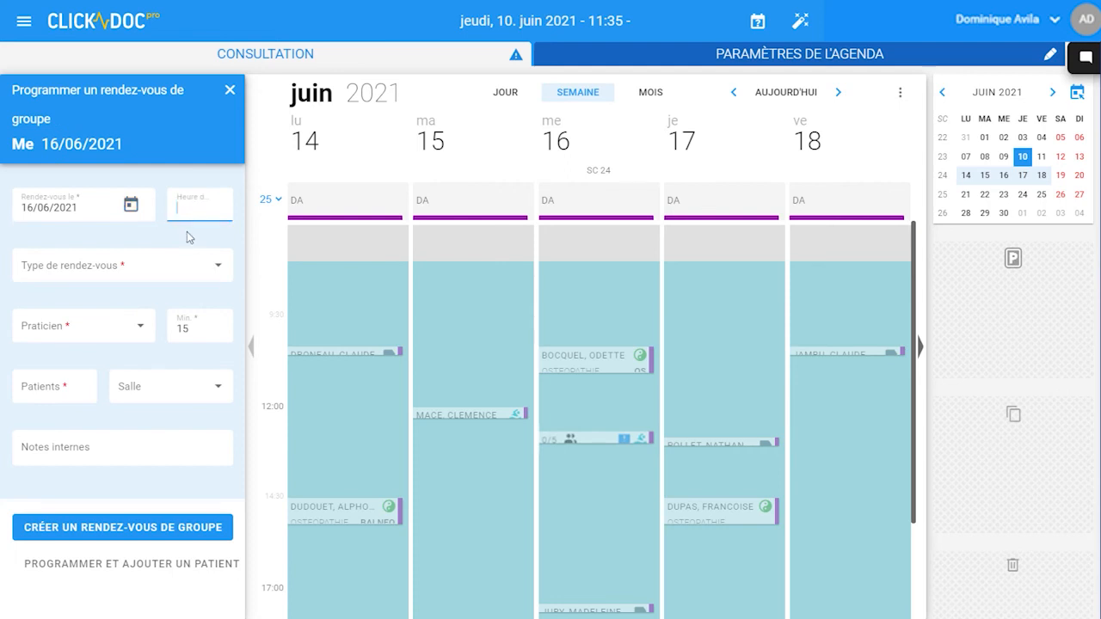
text(12:30)
click(189, 237)
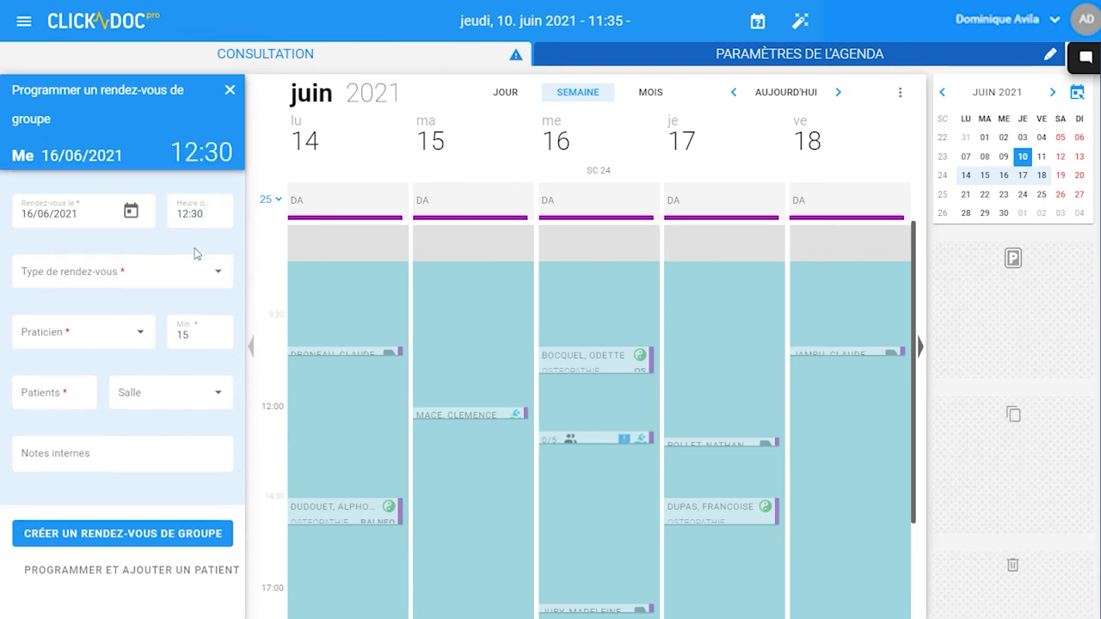
- Choose PILATES as the appointment type and assign the practitioner suggested for that type
click(211, 272)
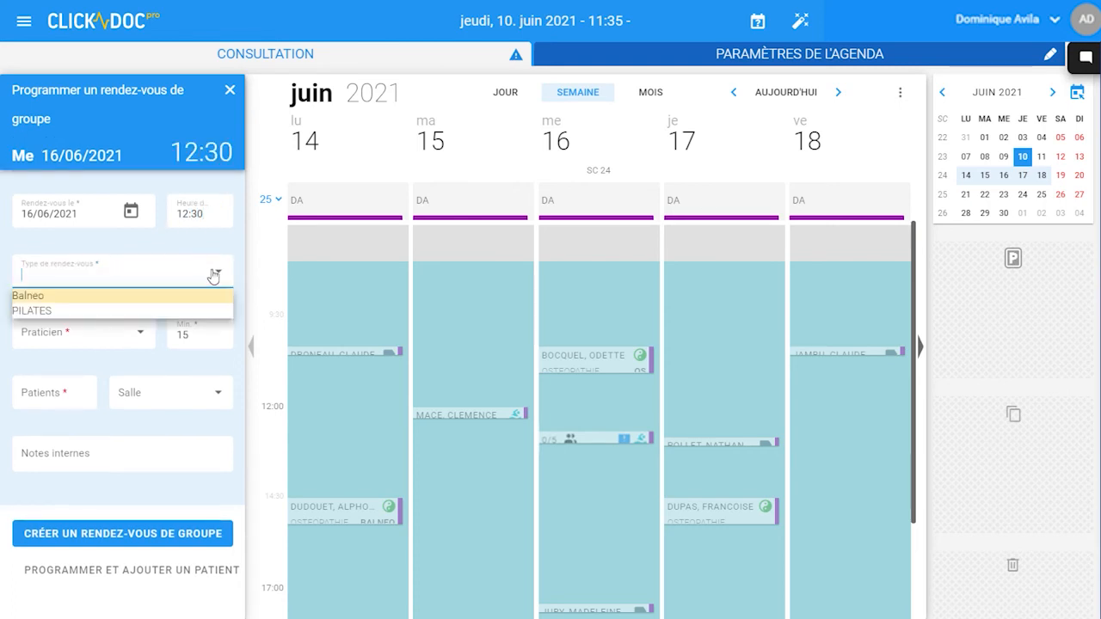
click(180, 310)
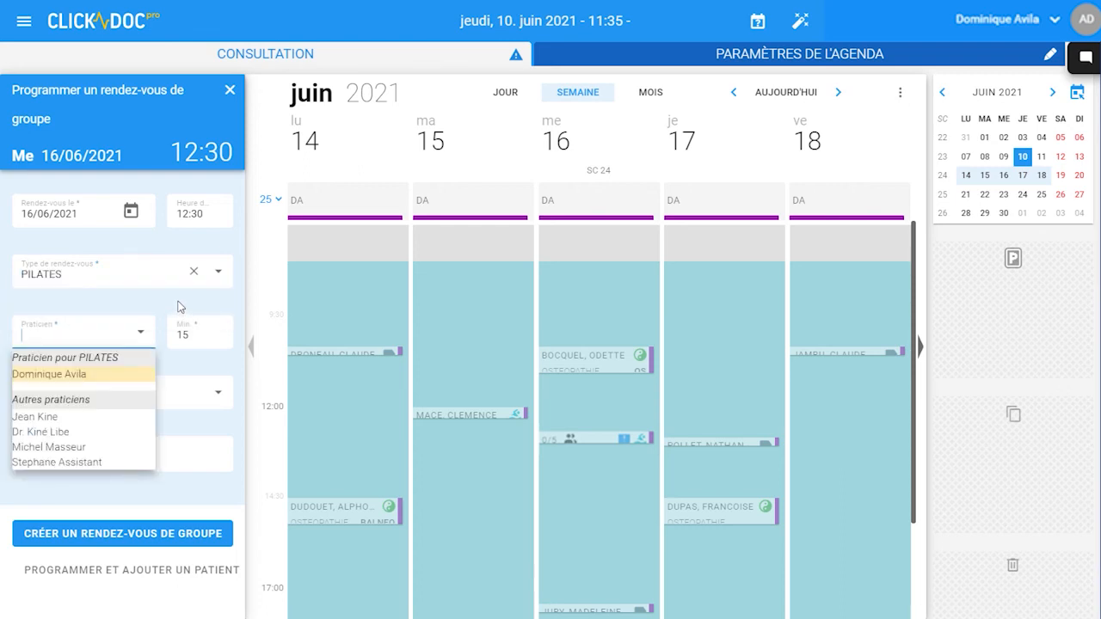
click(101, 375)
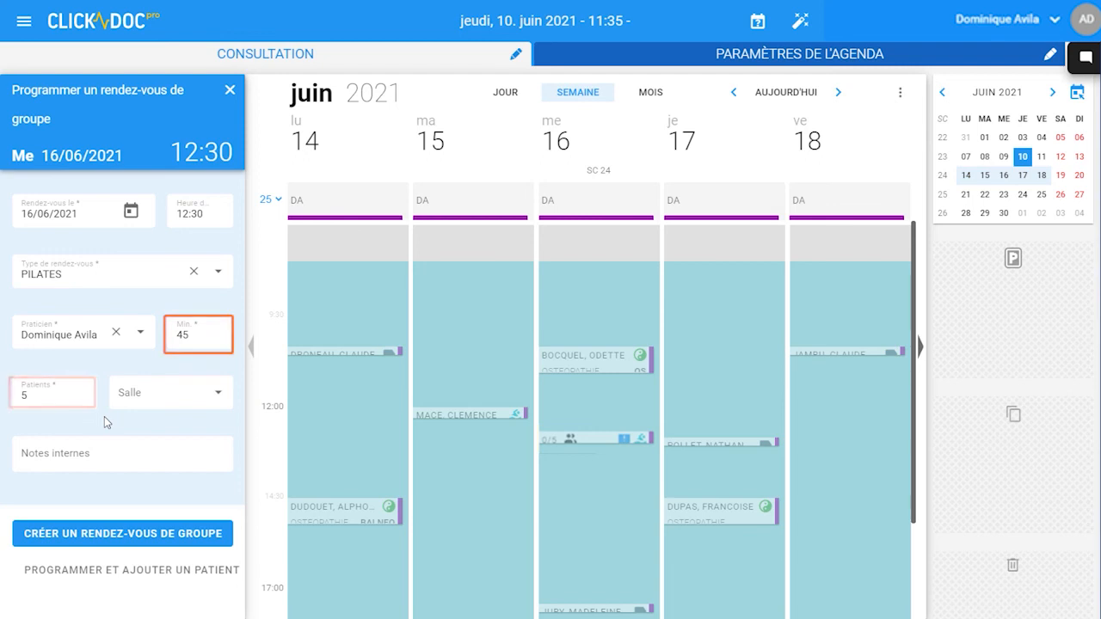
- Assign the PILATES room, add the internal note "aérer la salle" and create the group appointment
click(219, 397)
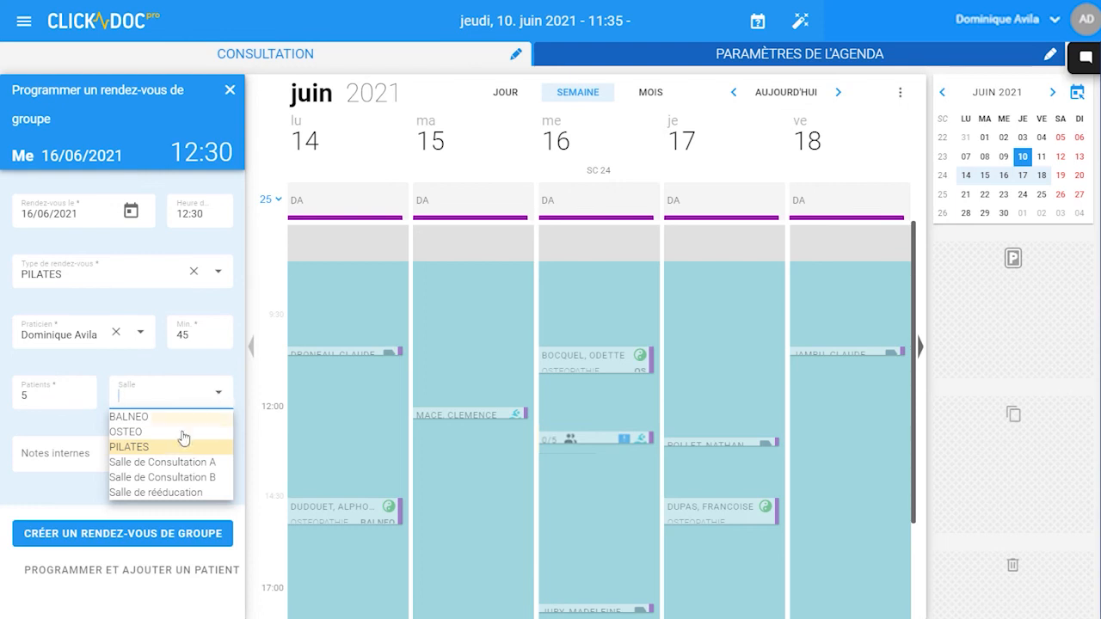
click(177, 445)
click(129, 463)
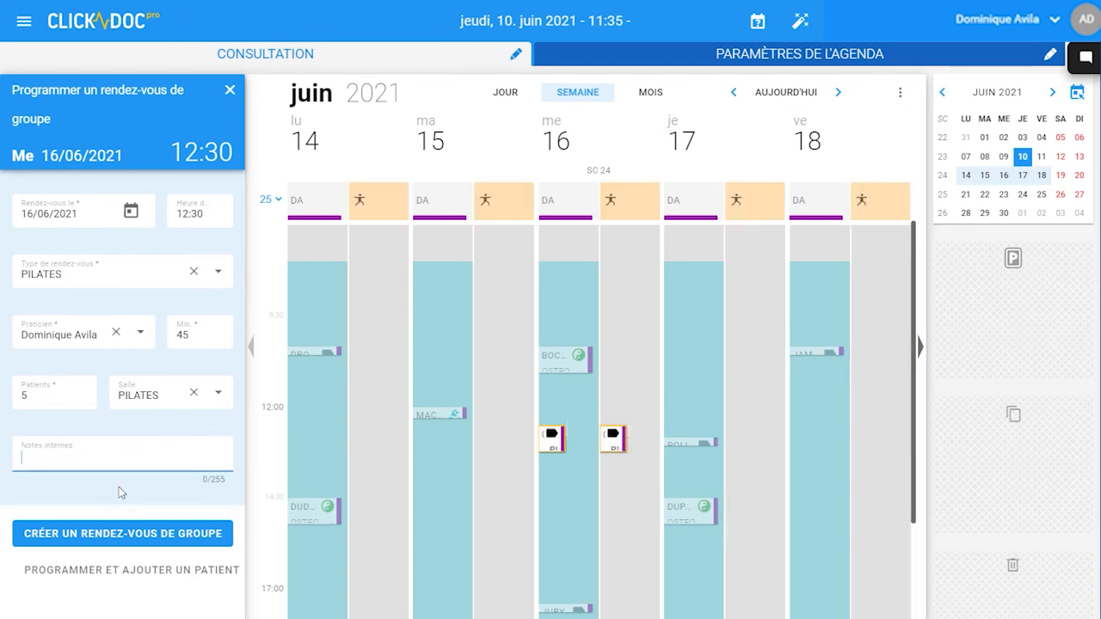
text(aérer la salle)
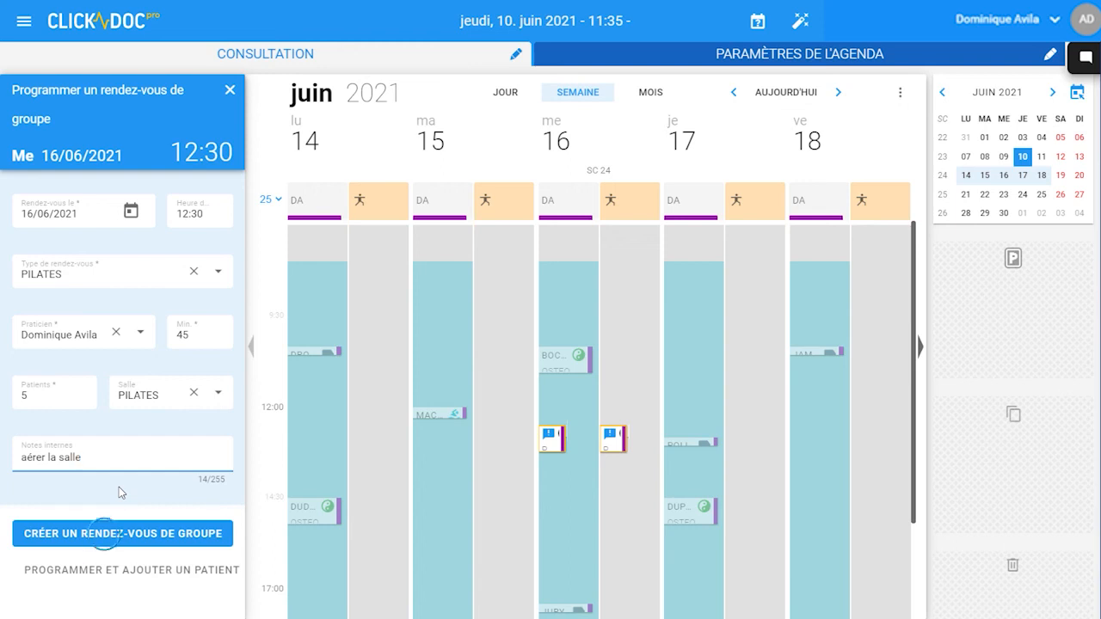
click(111, 534)
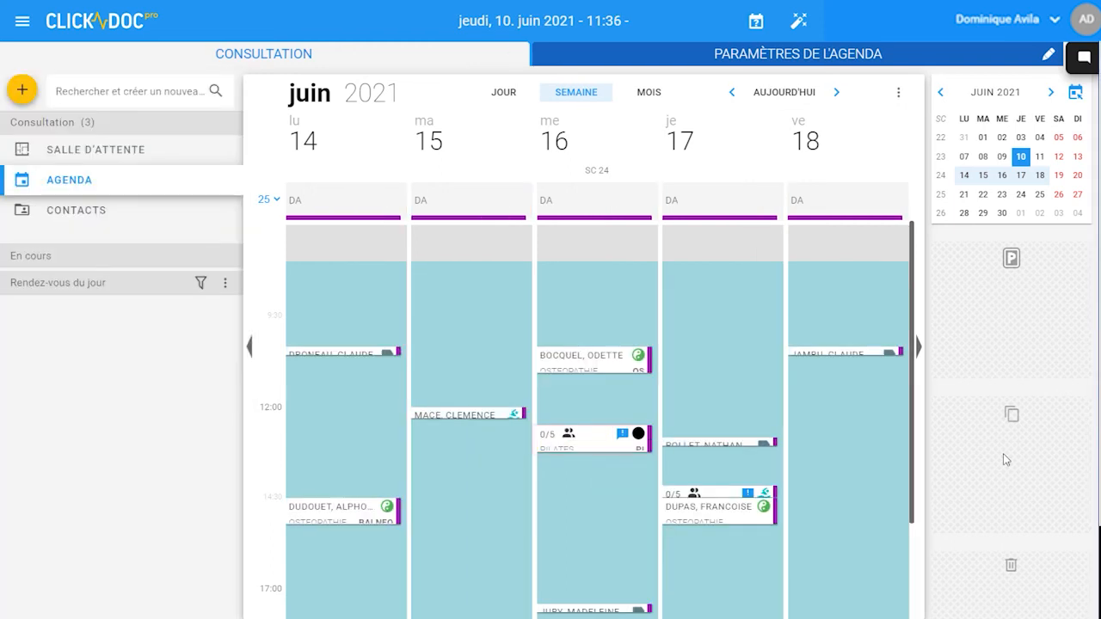